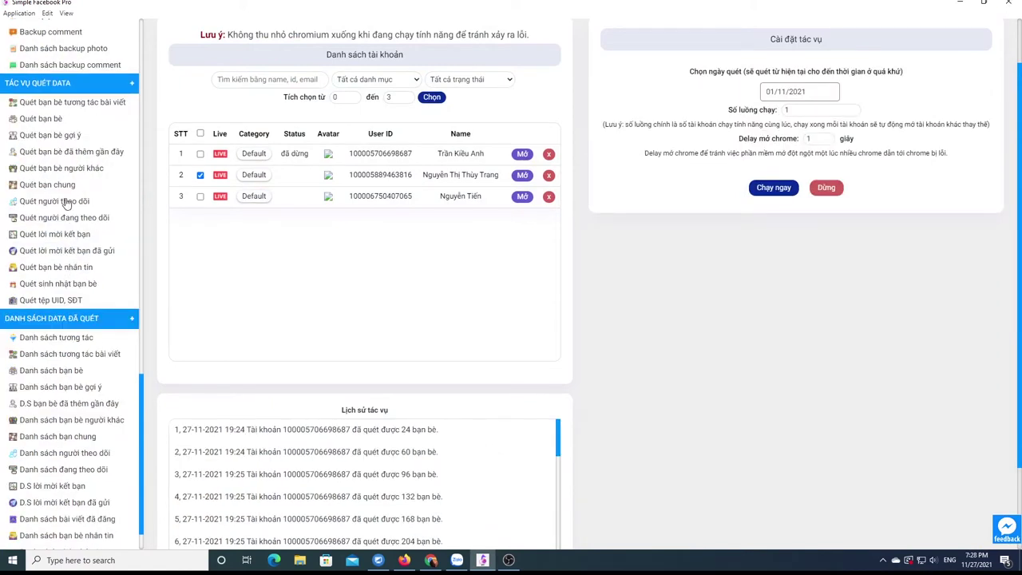
Run the friend scan (Quét bạn bè) for the second account and check its completion in the task history
click(46, 118)
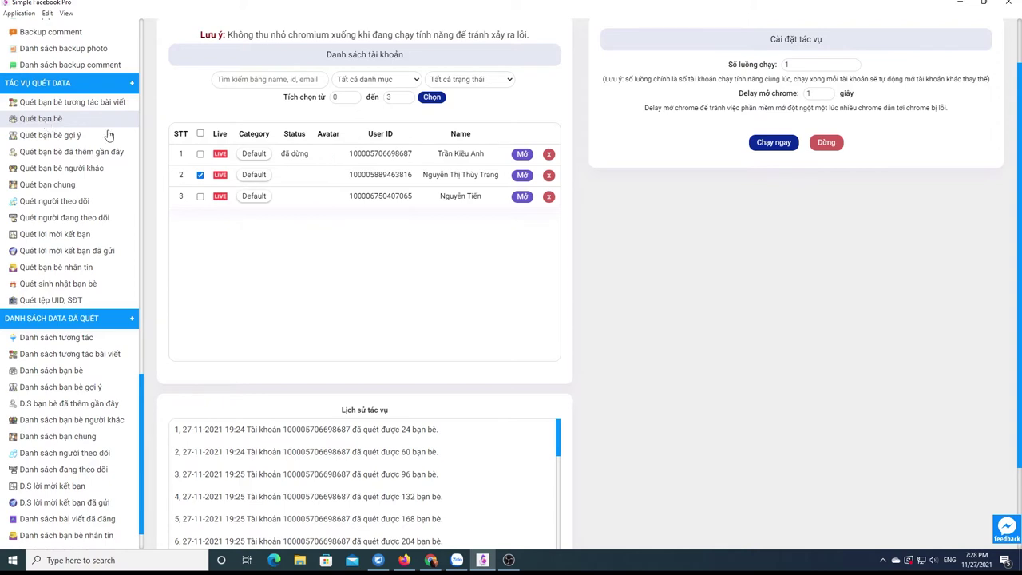
click(772, 144)
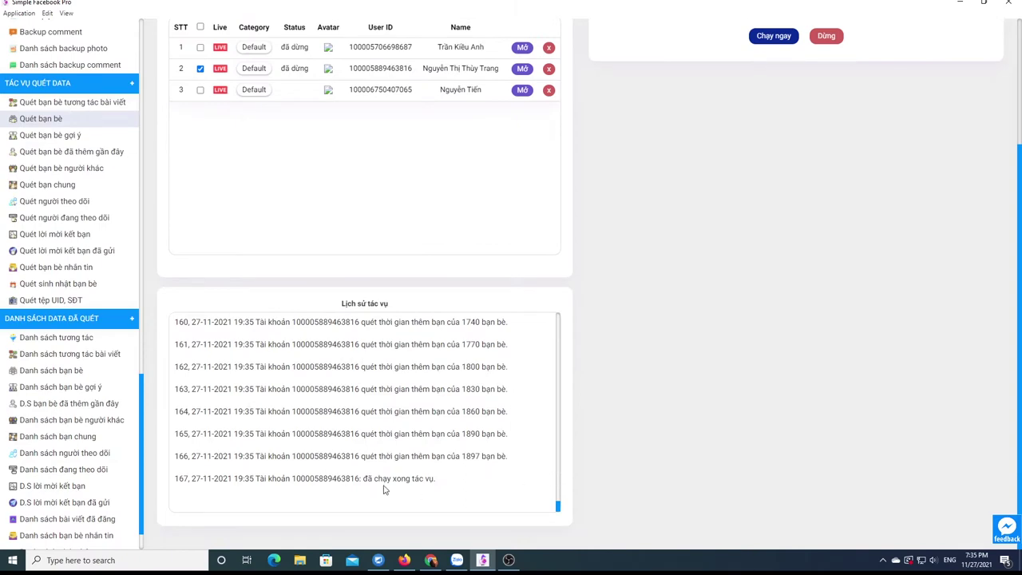
mouse_move(382, 479)
mouse_down()
mouse_move(437, 481)
mouse_move(366, 480)
mouse_up()
scroll(897, 406, up, 3)
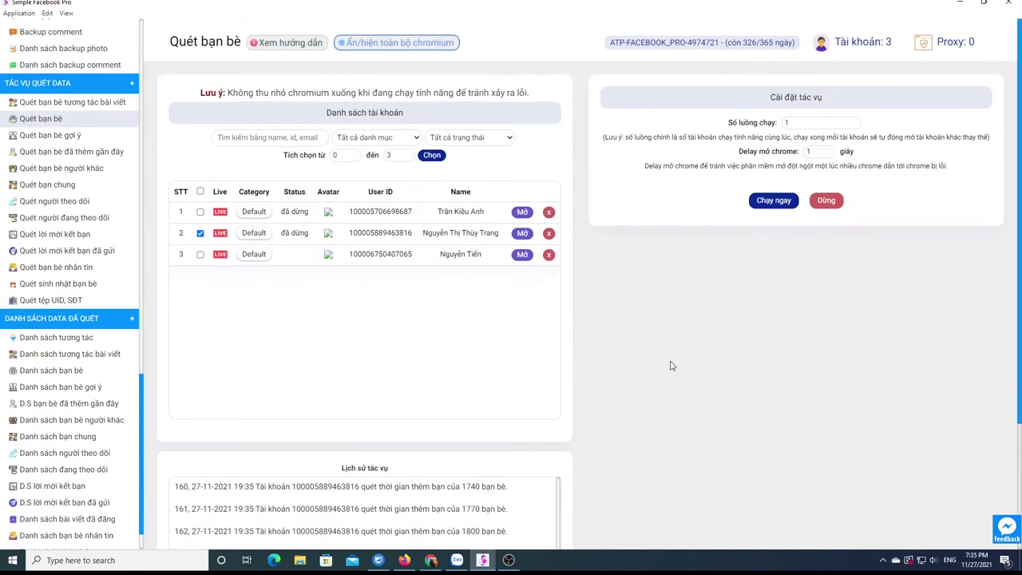
Start the friend interaction filter (Lọc tương tác bạn bè) with only the second account selected
scroll(32, 244, up, 3)
scroll(32, 246, up, 10)
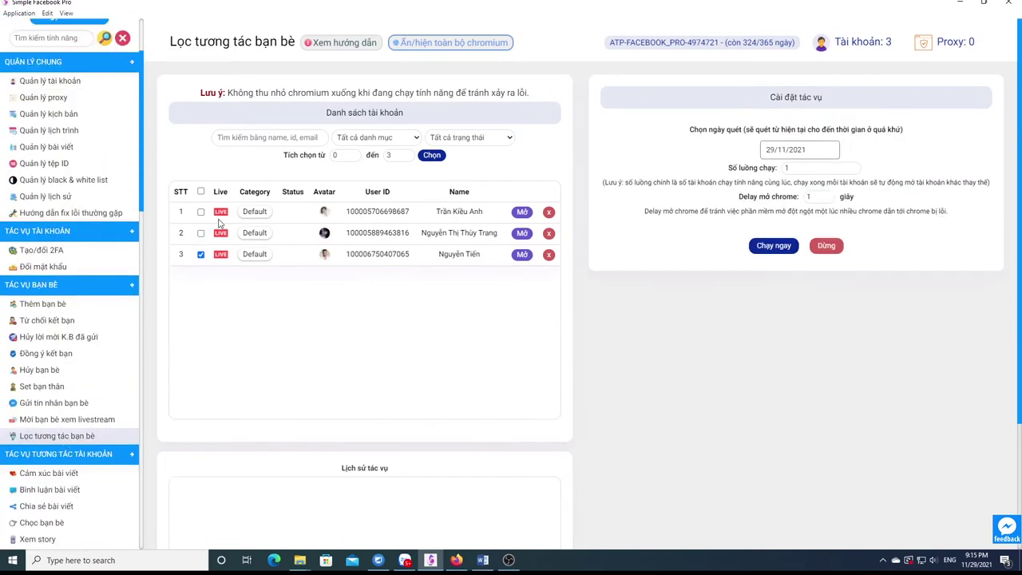
click(200, 233)
click(200, 254)
click(774, 245)
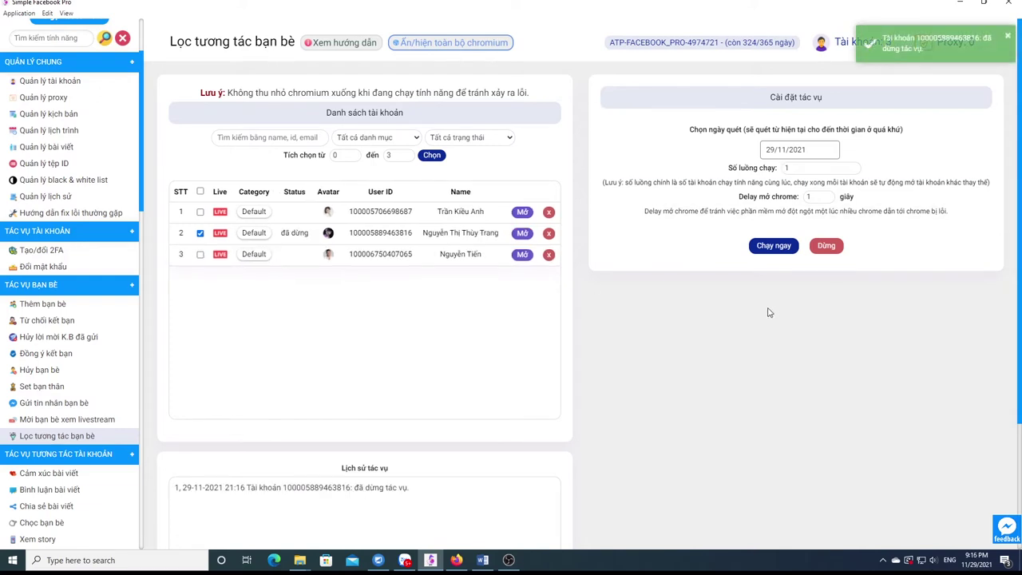
Set the interaction filter's scan date to 01/02/2017
click(811, 148)
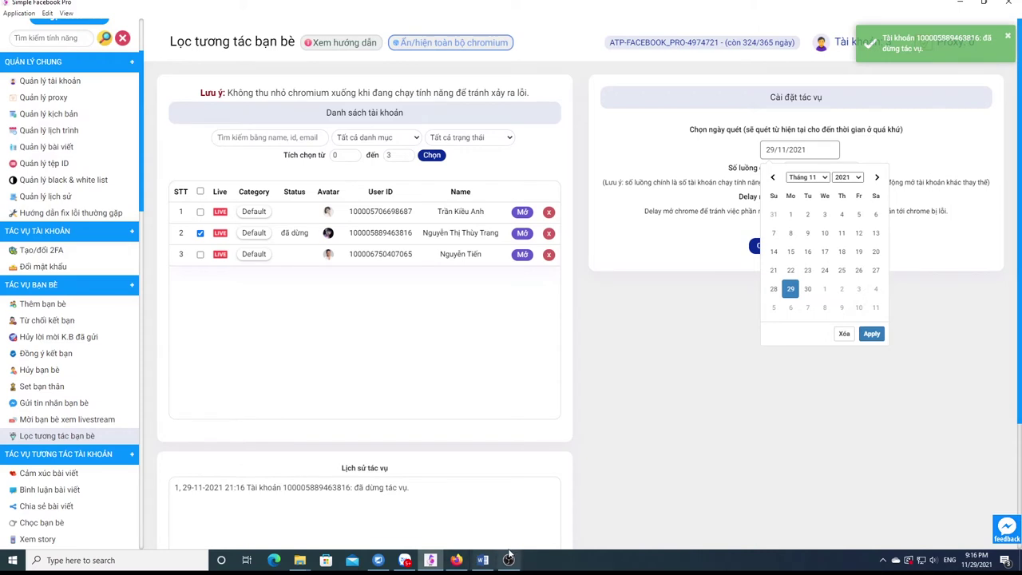
click(856, 178)
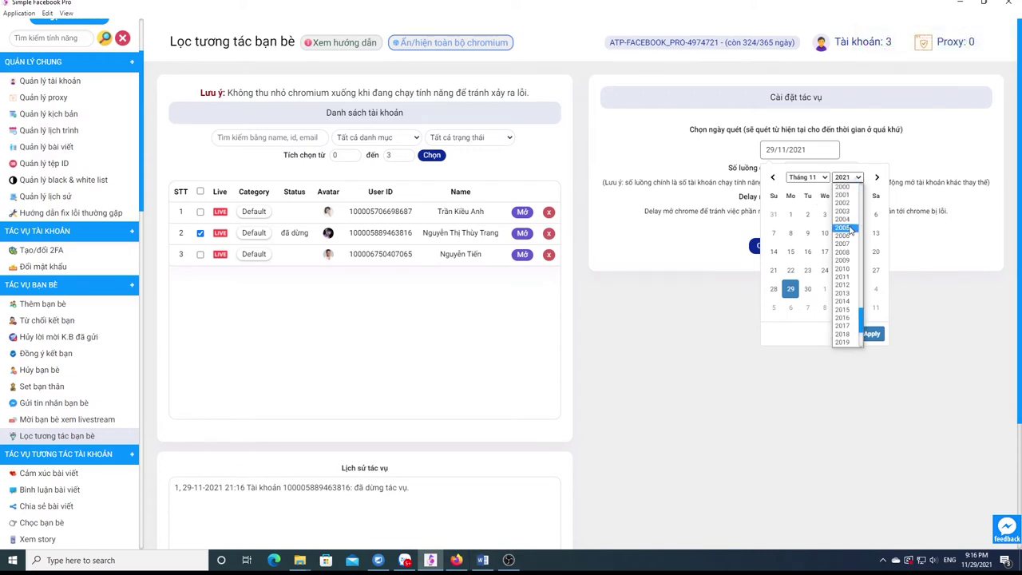
scroll(848, 214, up, 2)
click(849, 325)
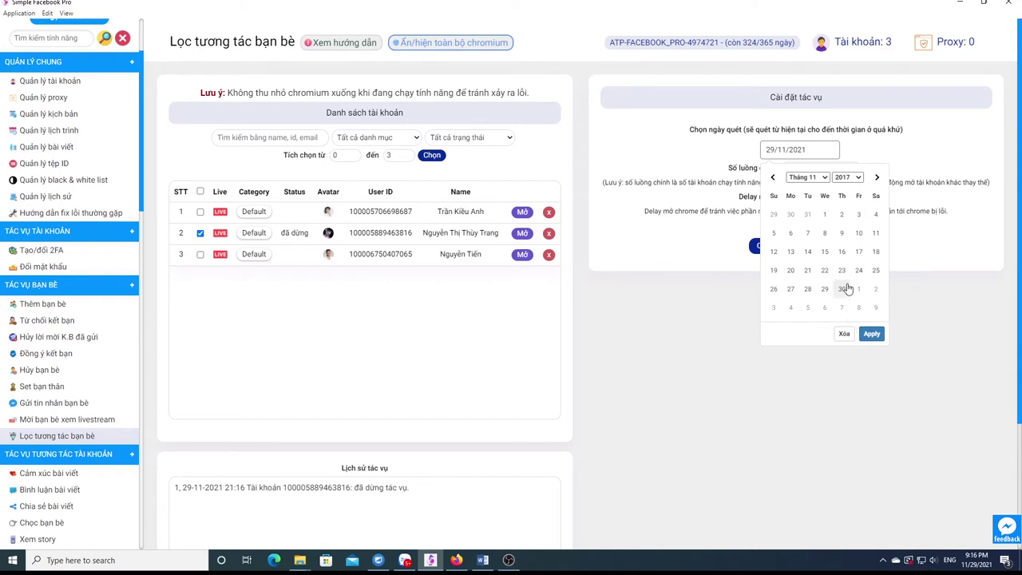
click(821, 176)
click(802, 190)
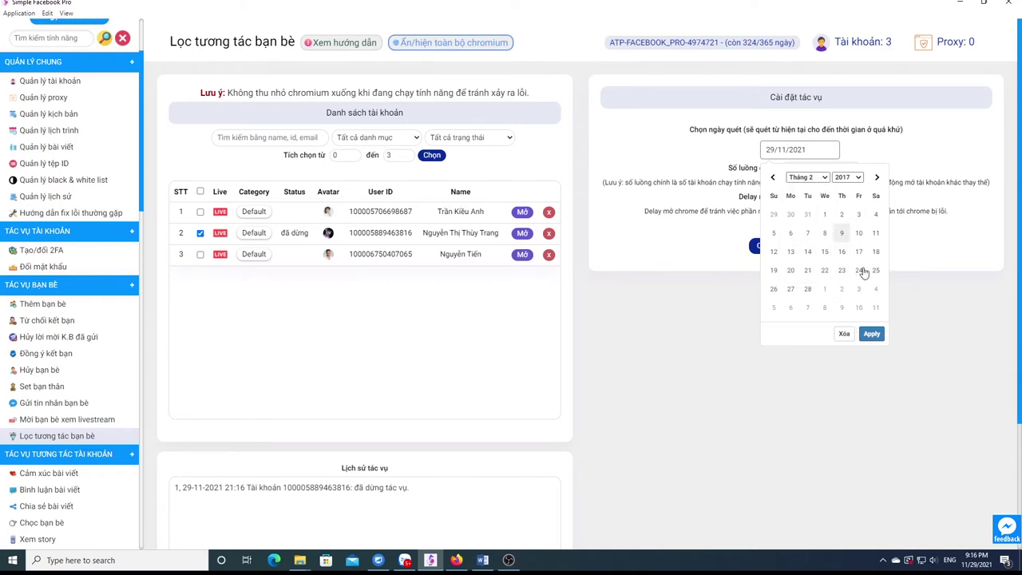
click(825, 214)
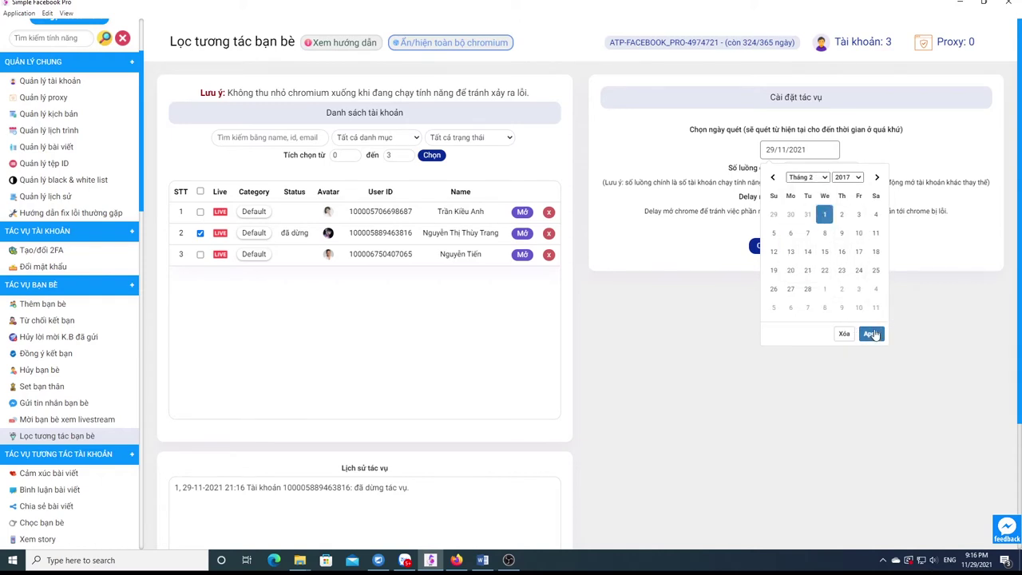
click(872, 334)
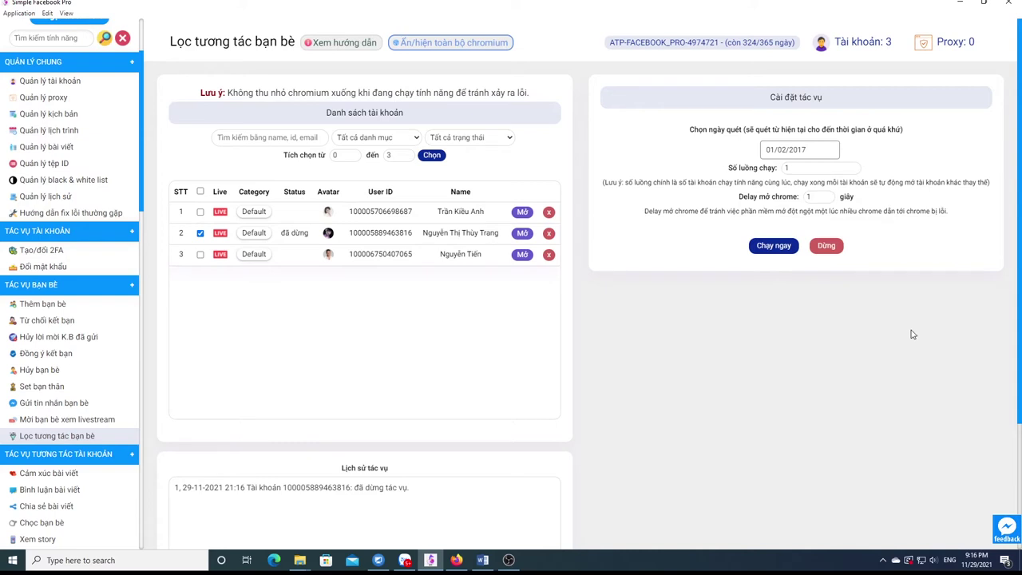
Run the interaction filter for the second account and check its completion in the task history and account status
click(774, 246)
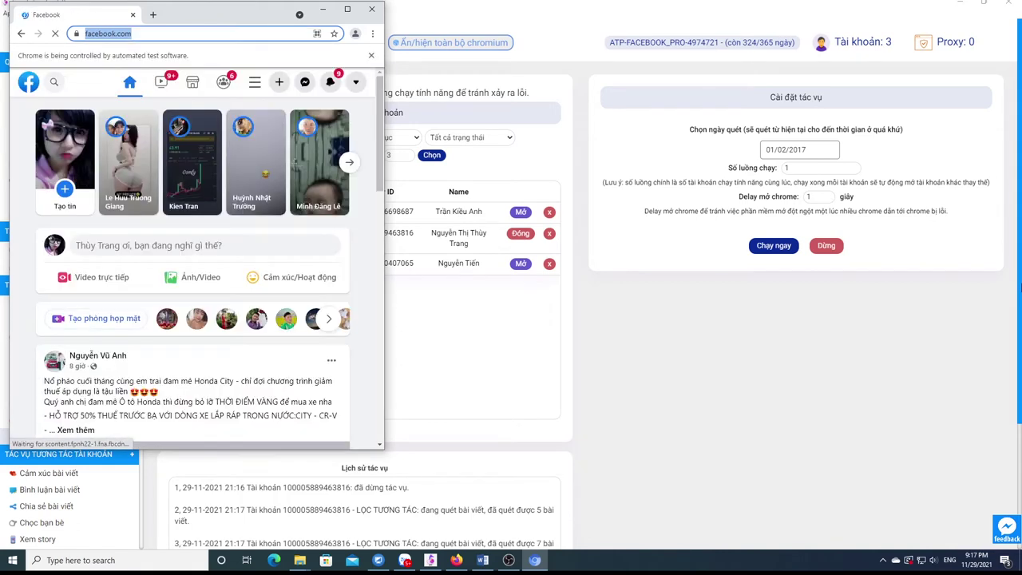
scroll(883, 412, down, 2)
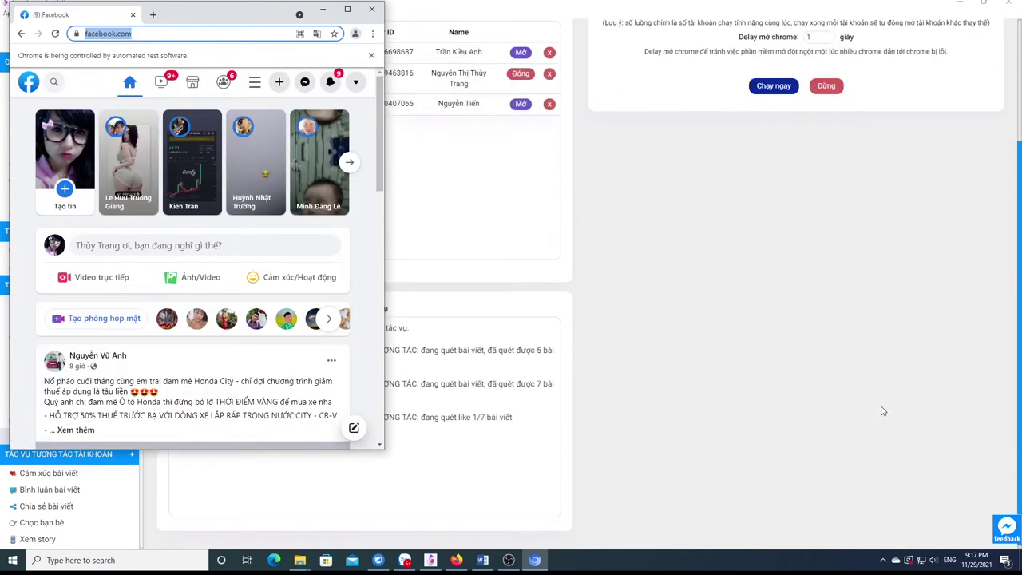
scroll(830, 441, up, 1)
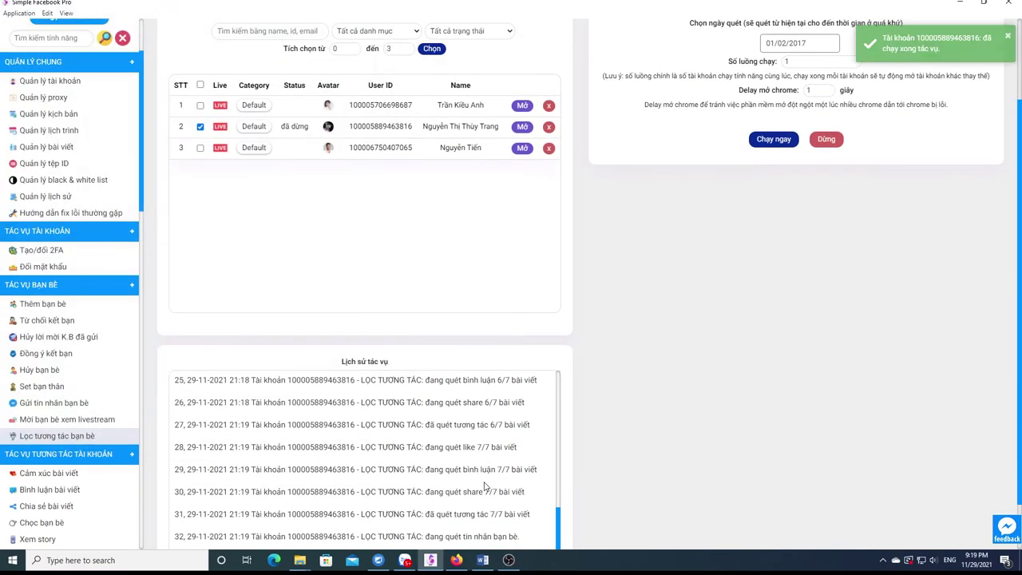
drag(431, 540, 357, 538)
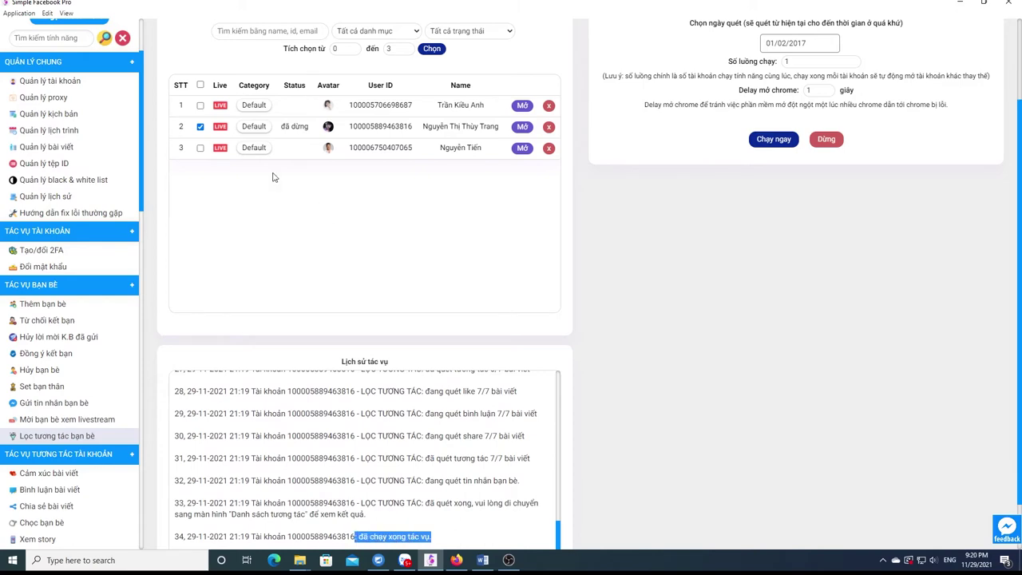
drag(312, 130, 279, 127)
Open the scanned interaction list (Danh sách tương tác) for the second account
scroll(66, 339, down, 15)
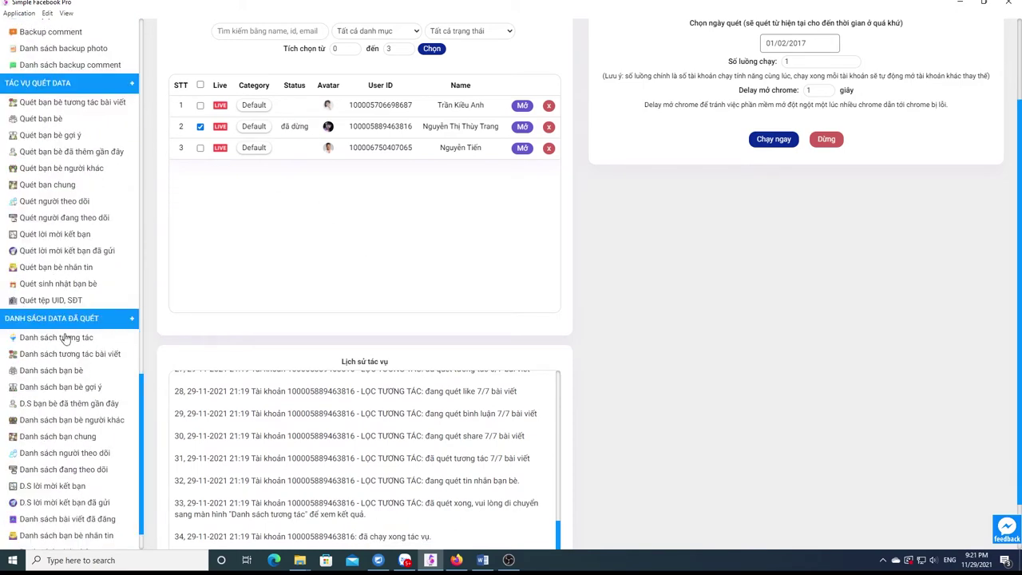
click(66, 338)
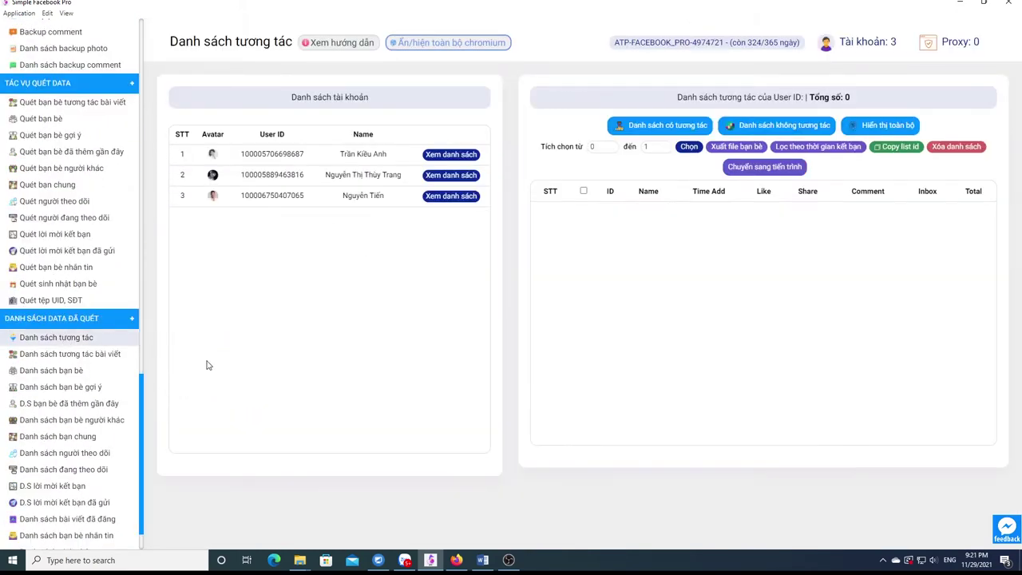
click(474, 177)
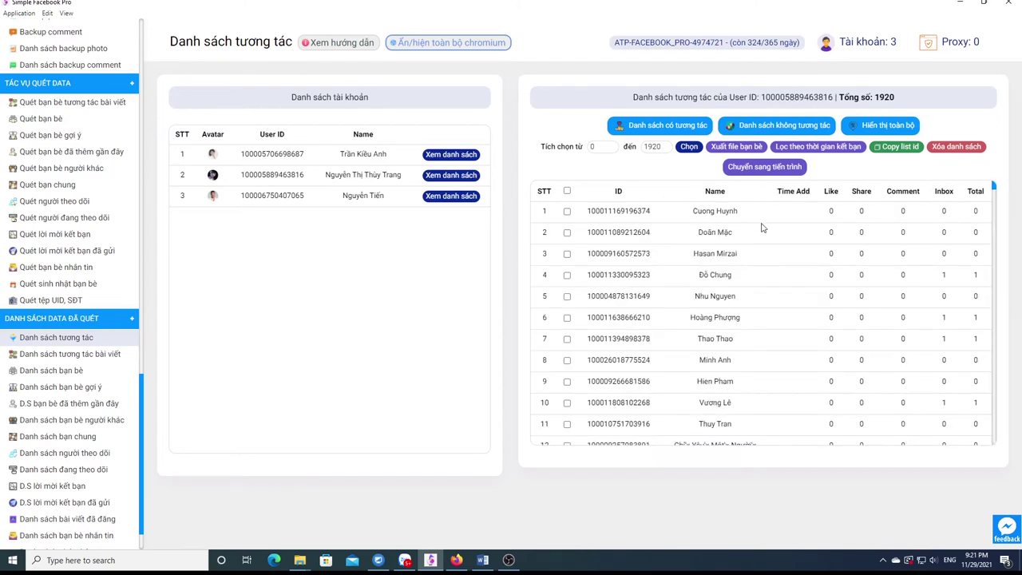
Compare the interacting, non-interacting and full friend lists, leaving only non-interacting friends listed without a friendship-date filter
click(687, 127)
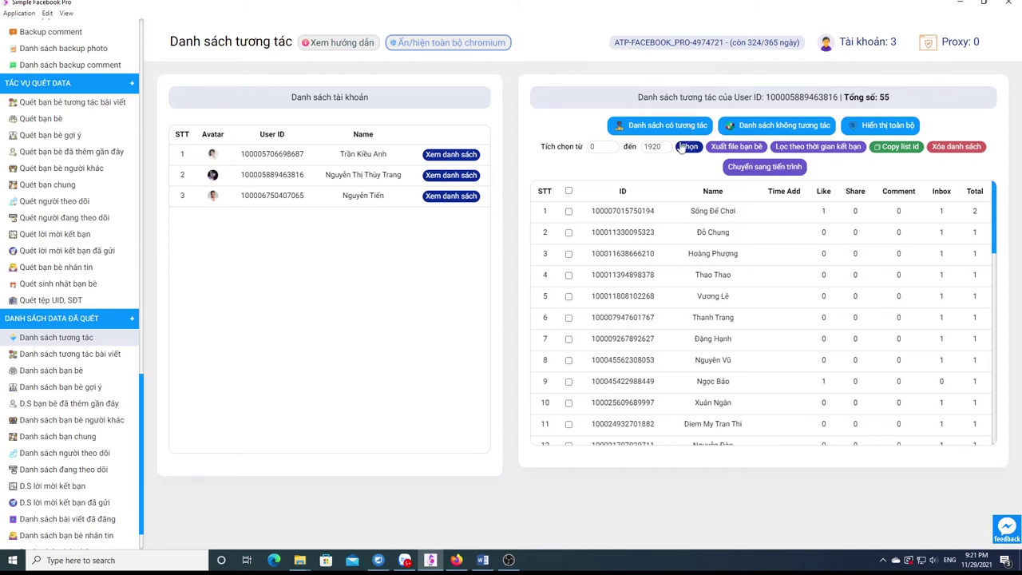
click(759, 126)
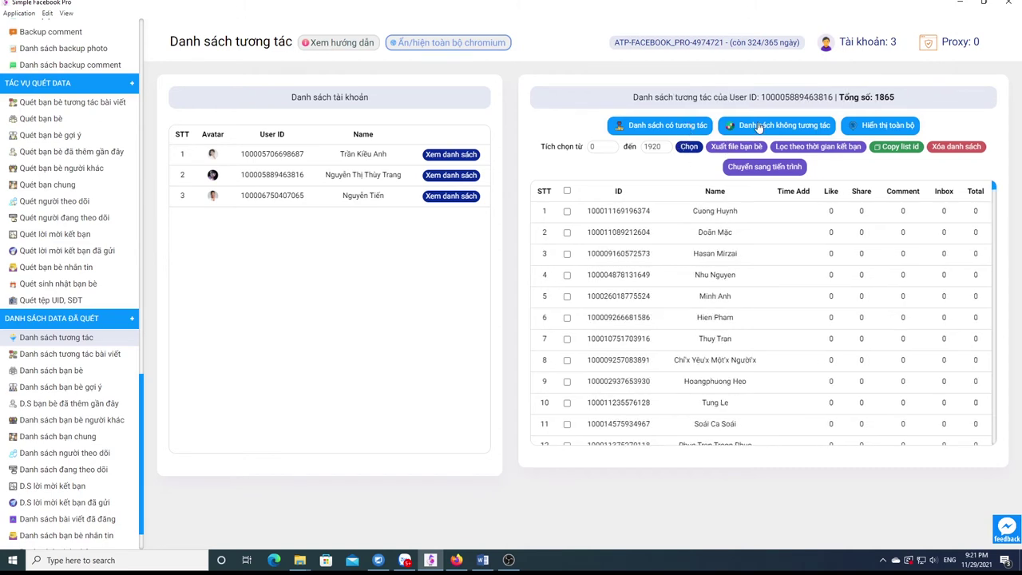
click(858, 126)
click(790, 128)
click(811, 148)
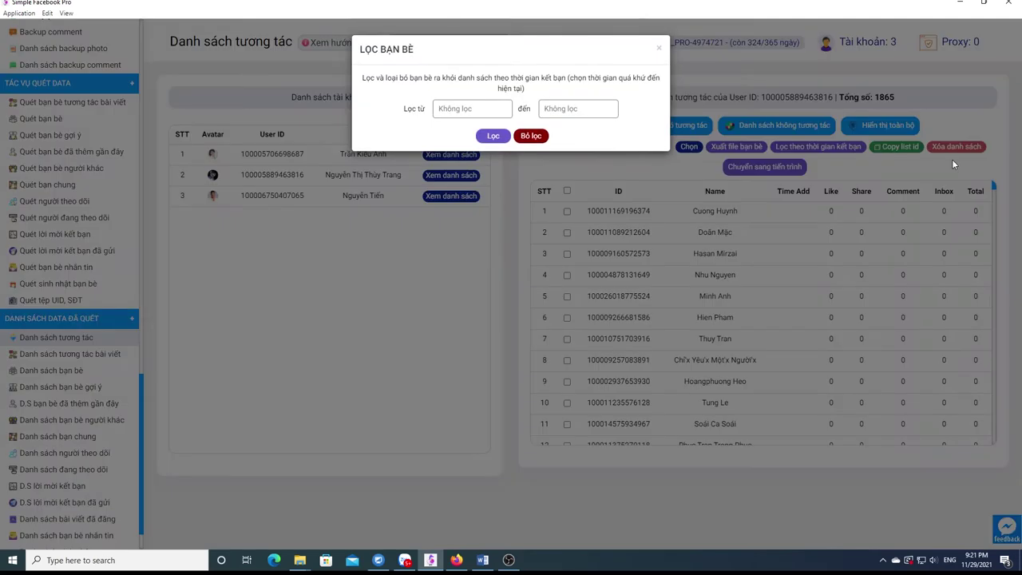
click(659, 49)
Select all the non-interacting friends and copy their ID list
click(567, 192)
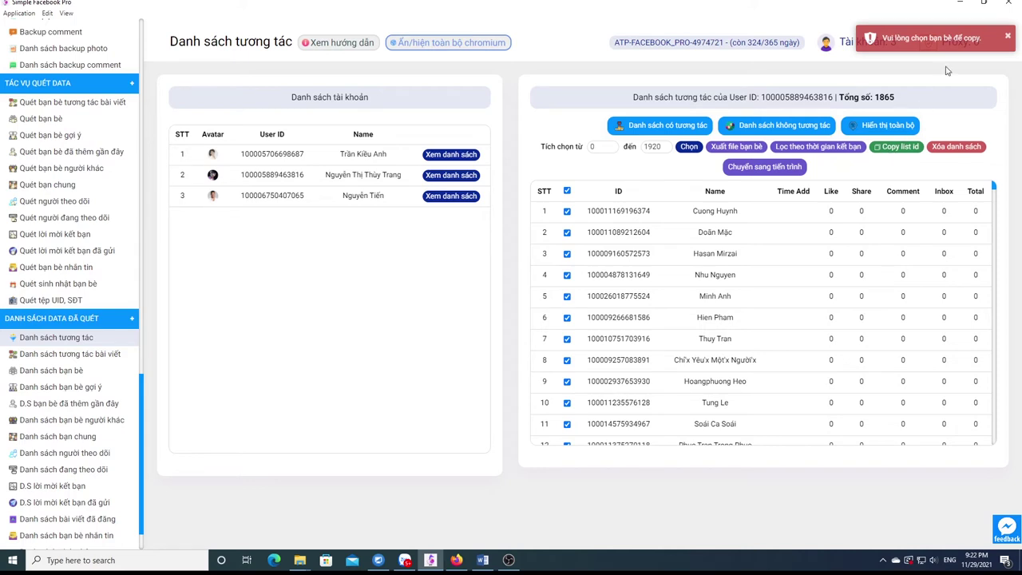
click(567, 192)
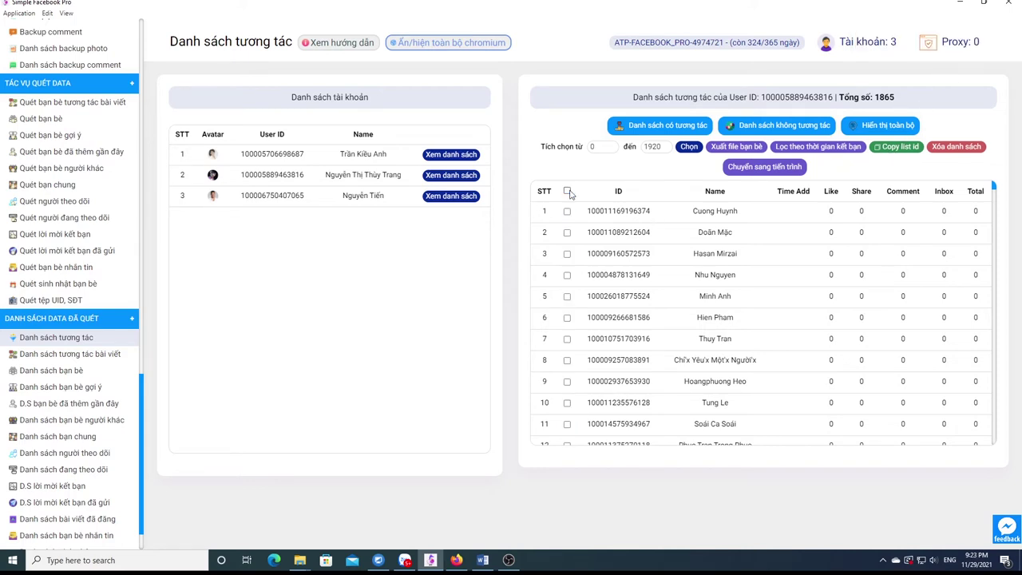
click(567, 192)
click(567, 192)
click(567, 191)
click(897, 150)
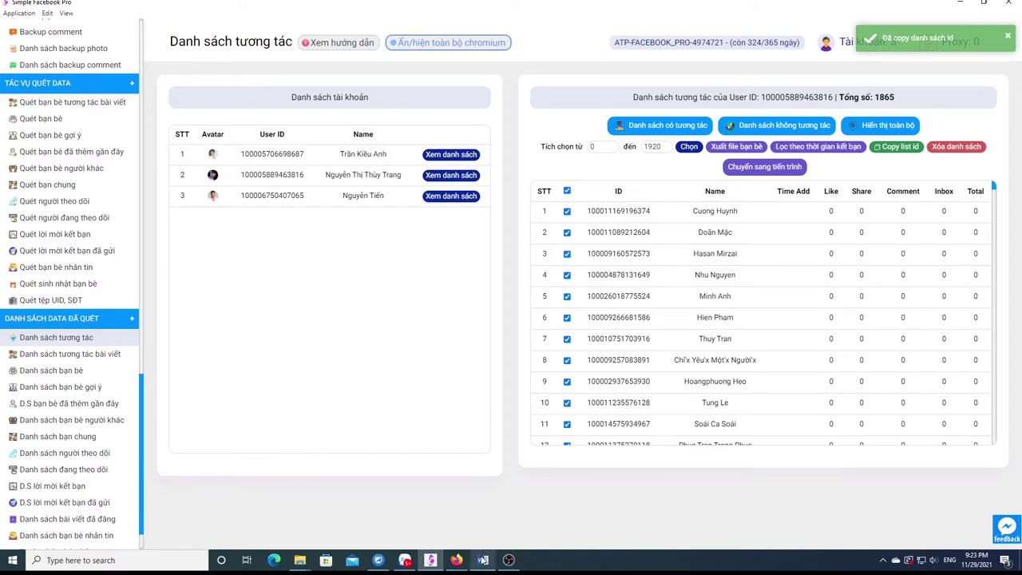
Switch to the Word guide and review step 4 on saving the scanned IDs and splitting them into smaller files
click(483, 559)
click(701, 237)
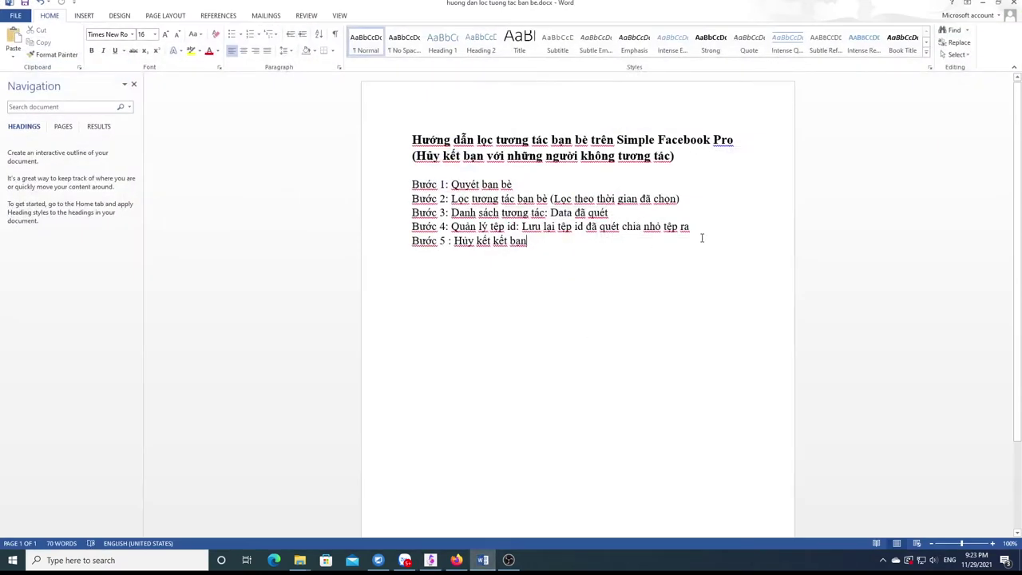
drag(690, 227, 452, 226)
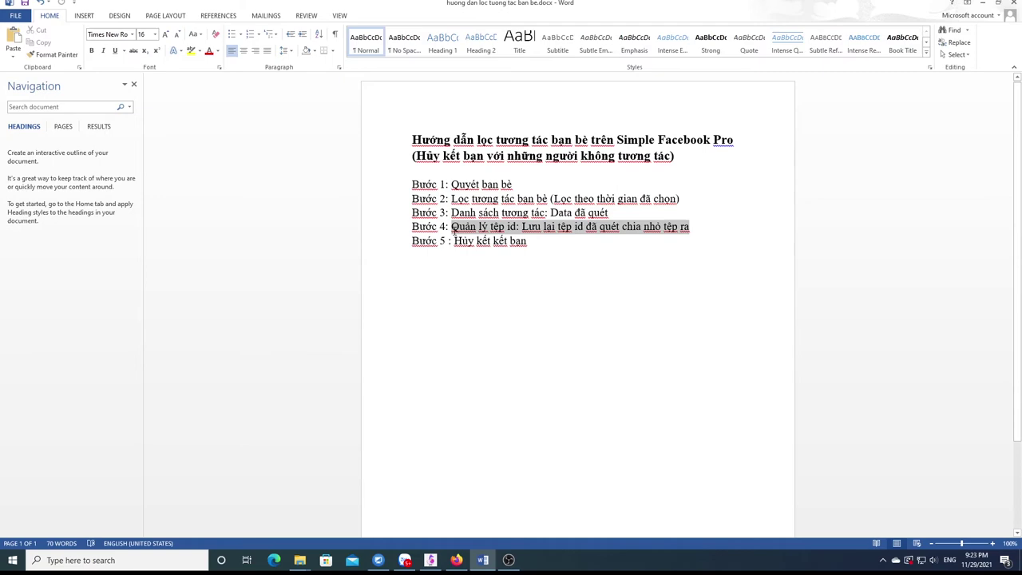
click(680, 292)
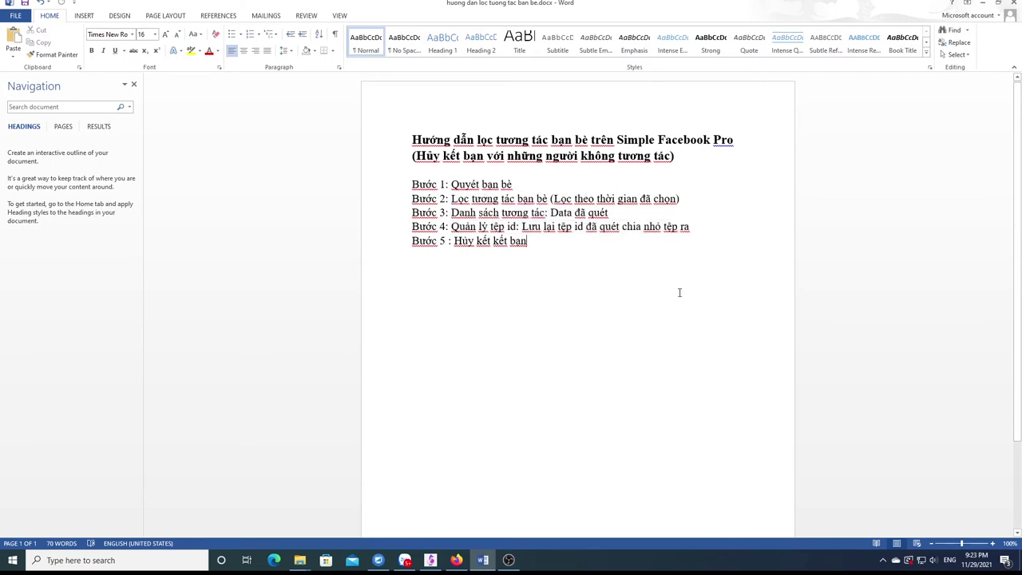
Return to Simple Facebook Pro and paste the copied friend IDs into the ID list in Quản lý tệp ID
click(432, 560)
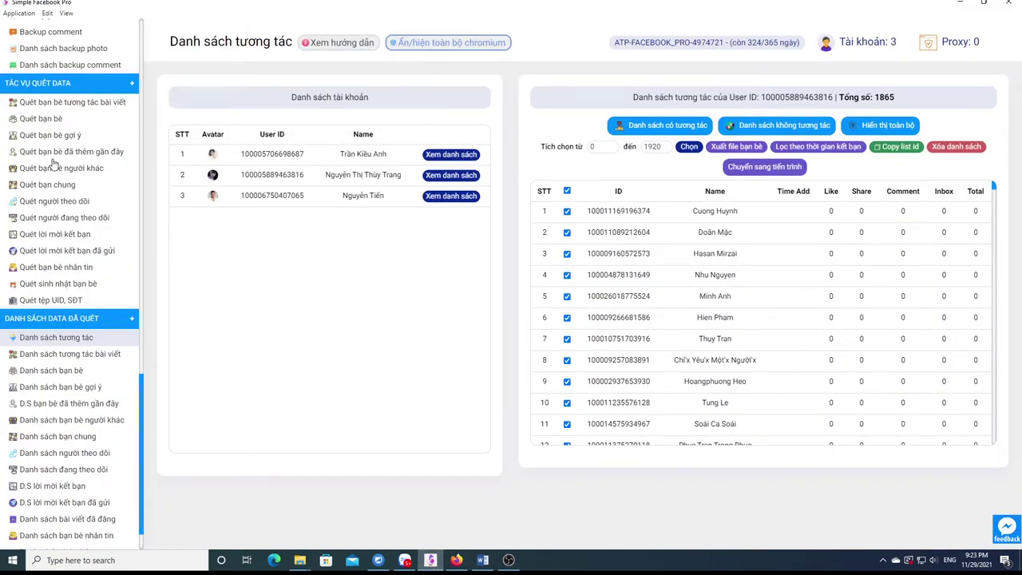
scroll(49, 291, up, 10)
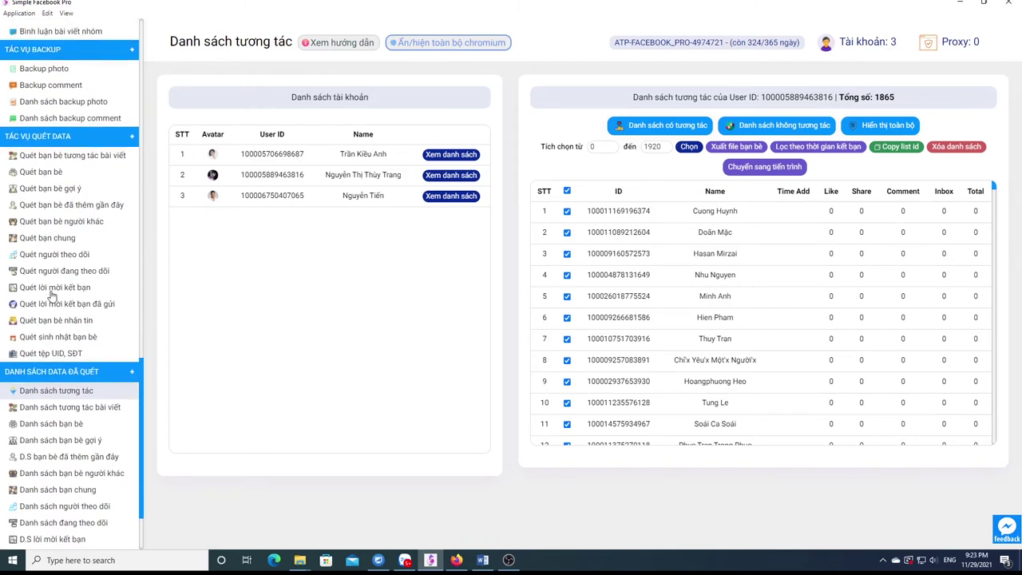
scroll(52, 296, up, 5)
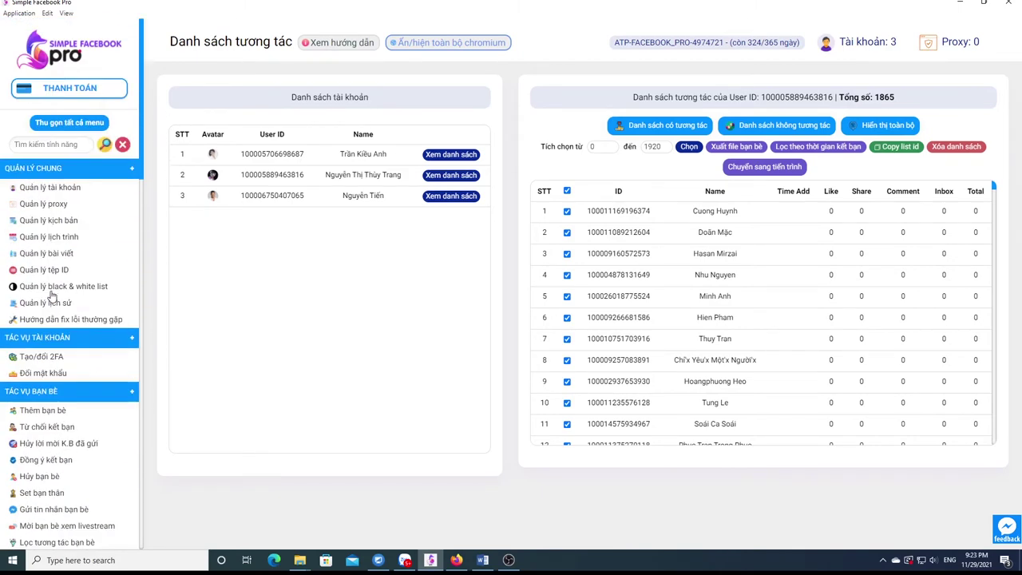
click(45, 272)
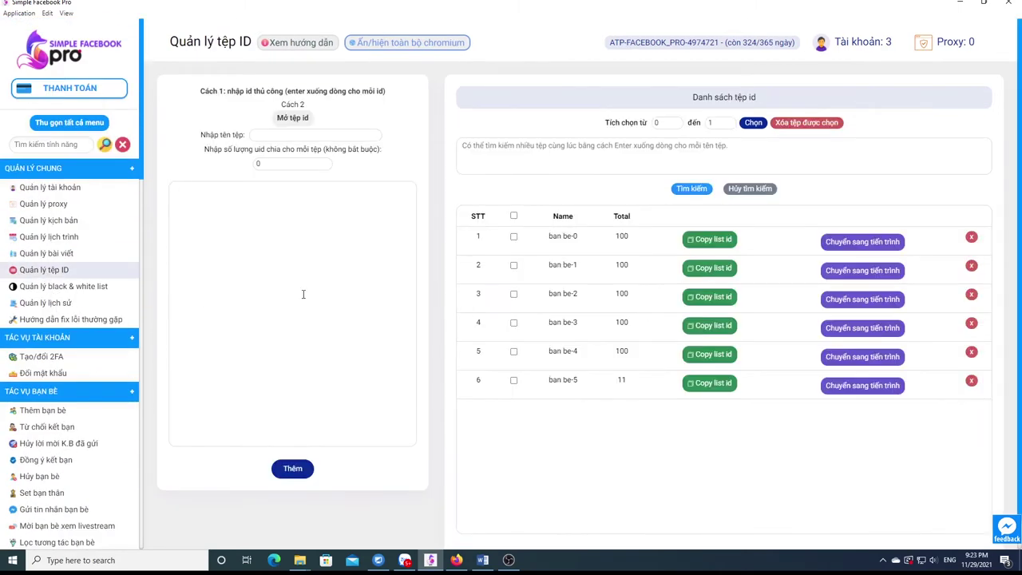
click(276, 227)
key(ctrl+v)
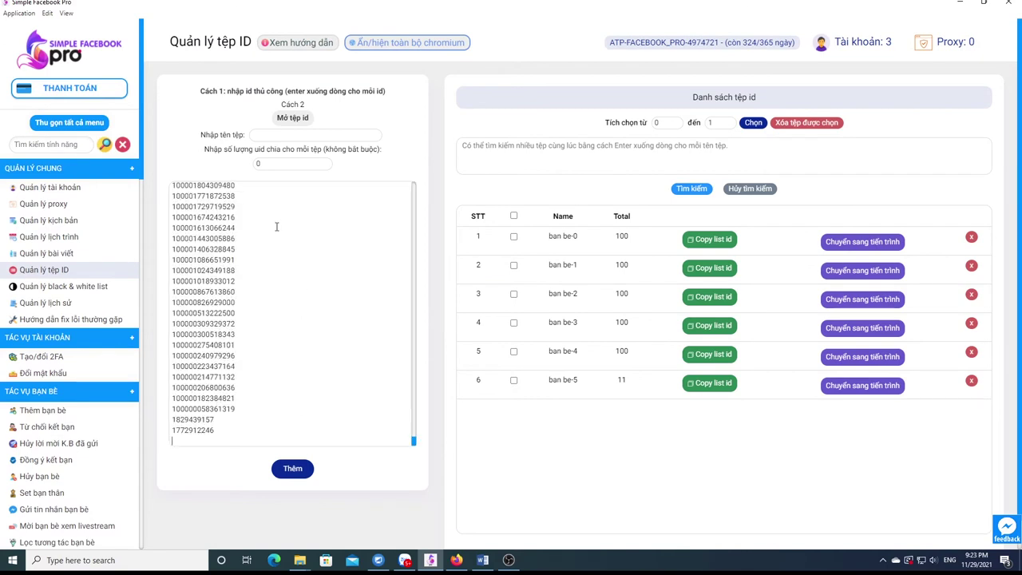
Add the pasted IDs as files named Trang_ko_tuong_tac, split into 300 UIDs per file, and review the file list
click(260, 136)
text(Trang)
text(o_tuong_tac)
double_click(263, 164)
text(300)
click(293, 469)
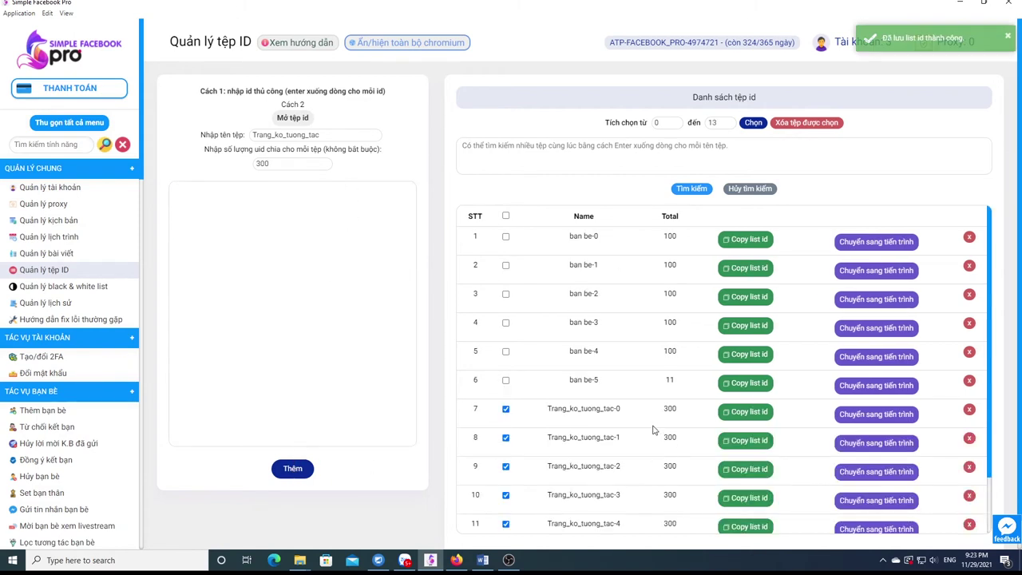
scroll(741, 381, down, 1)
scroll(925, 370, down, 1)
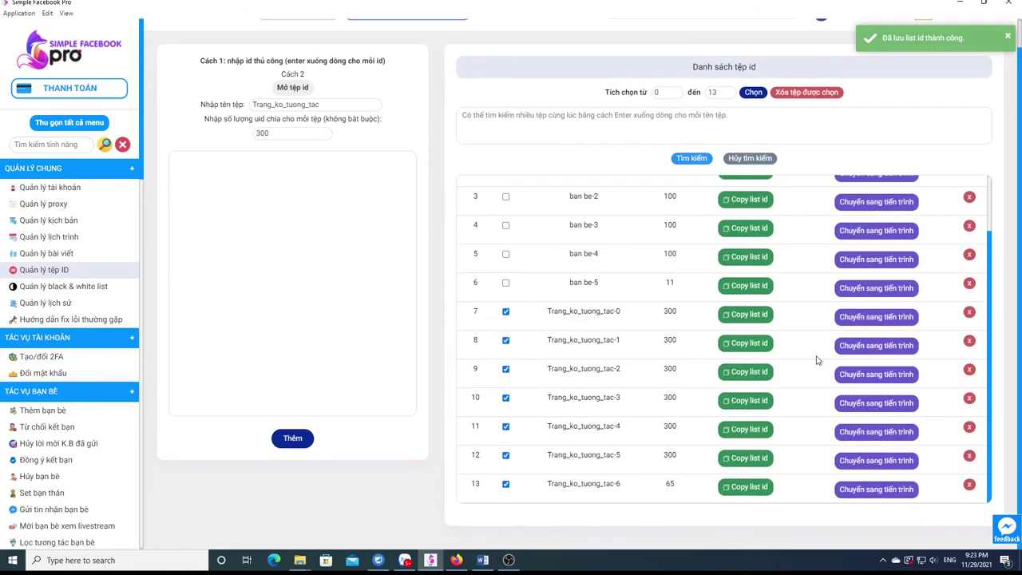
scroll(44, 367, down, 2)
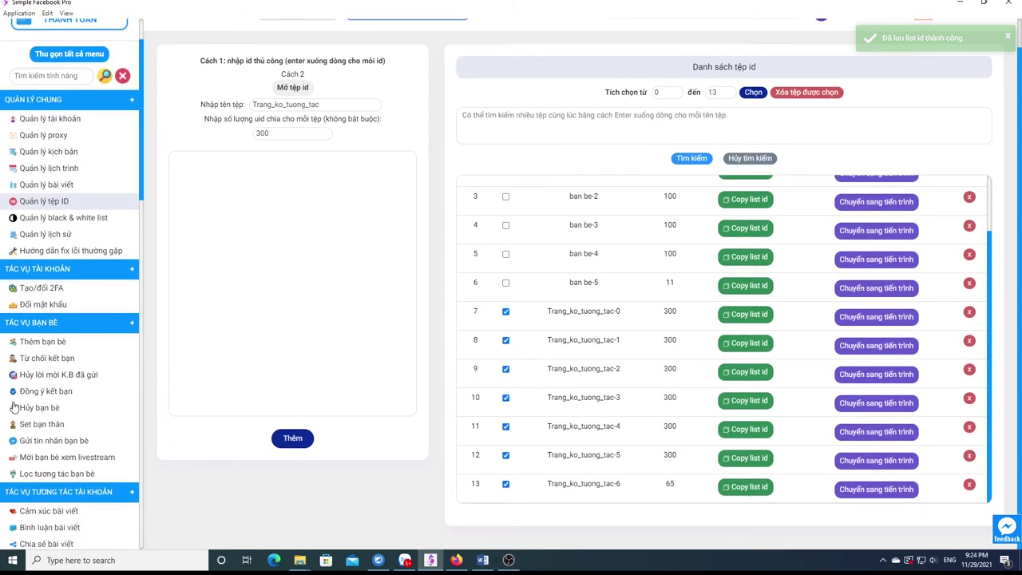
Check step 5 on unfriending in the Word guide, and open Hủy bạn bè in Simple Facebook Pro
click(482, 560)
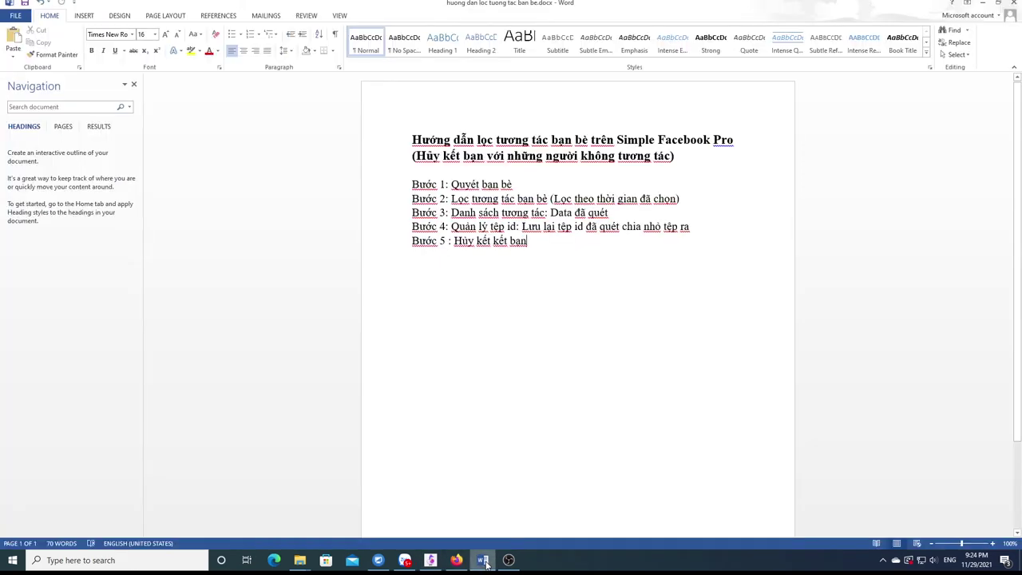
click(985, 4)
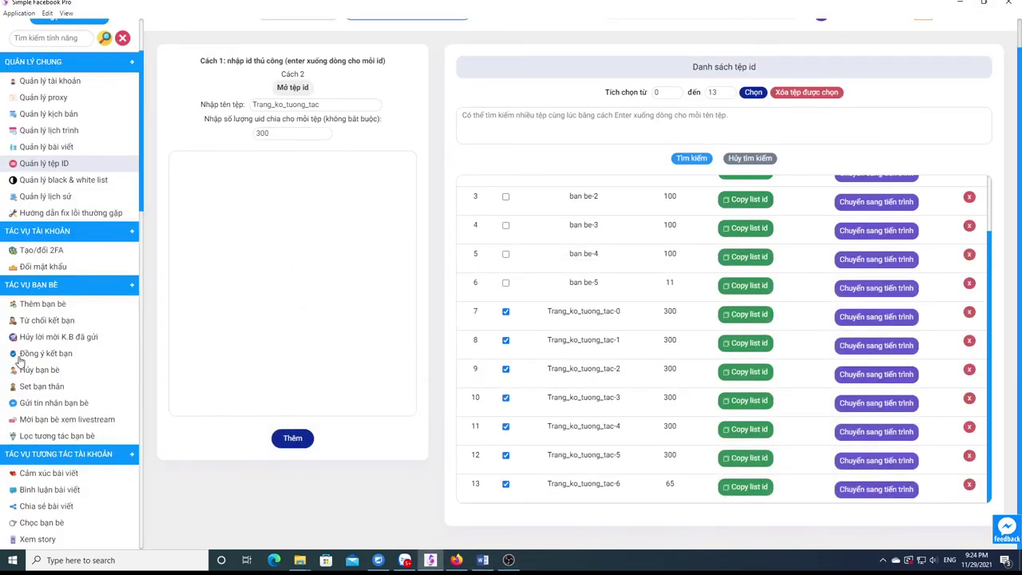
click(34, 370)
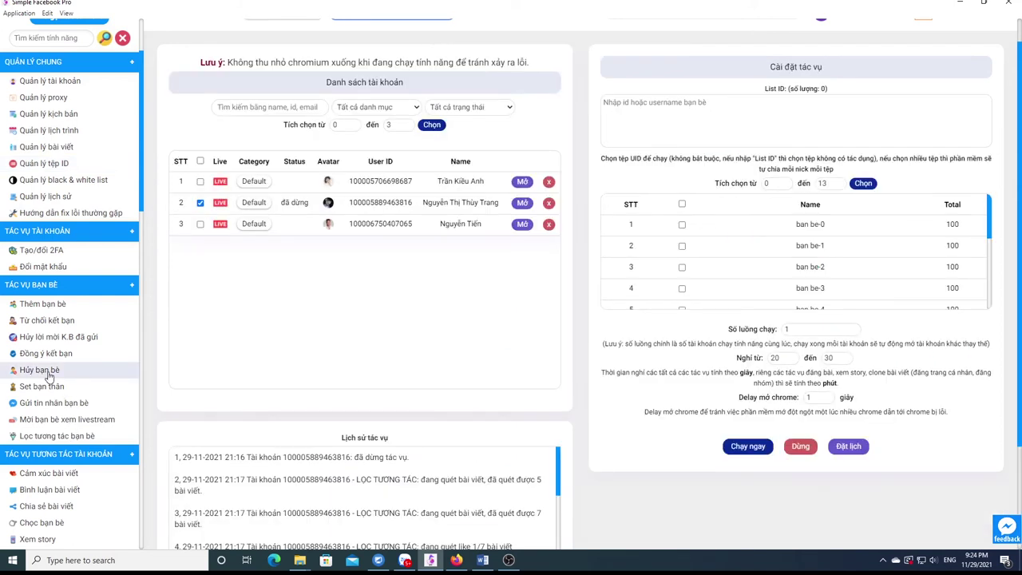
Deselect the UID files Trang_ko_tuong_tac-1 through Trang_ko_tuong_tac-5, keeping Trang_ko_tuong_tac-0 selected
scroll(874, 247, down, 4)
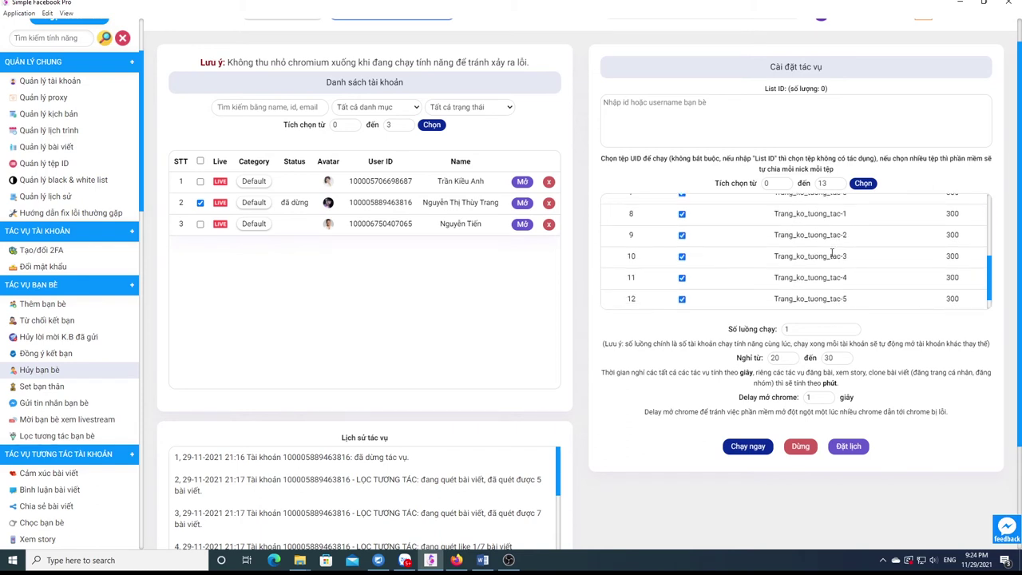
scroll(831, 253, up, 2)
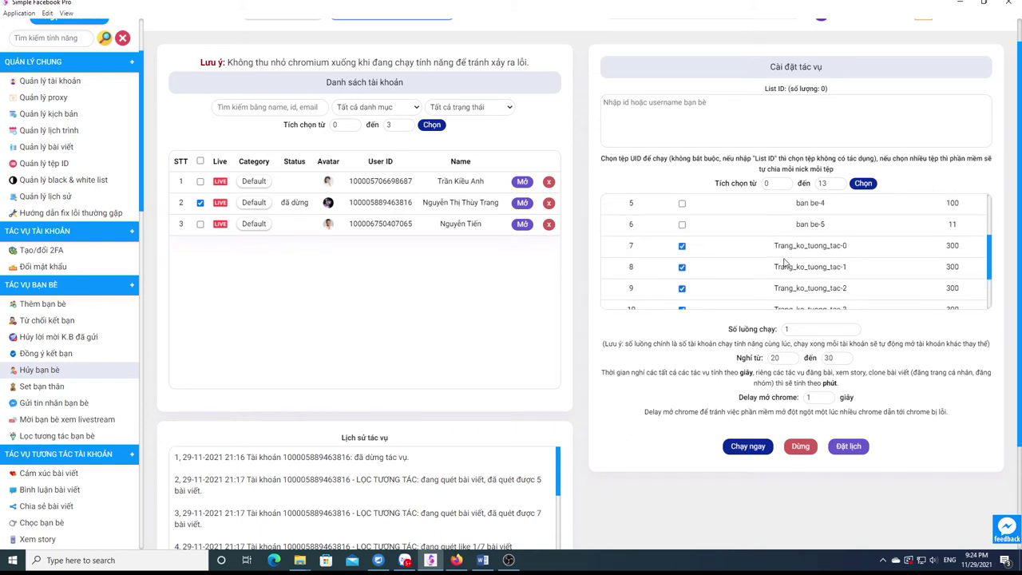
click(682, 266)
click(682, 287)
scroll(687, 275, down, 2)
click(682, 255)
click(682, 277)
click(682, 299)
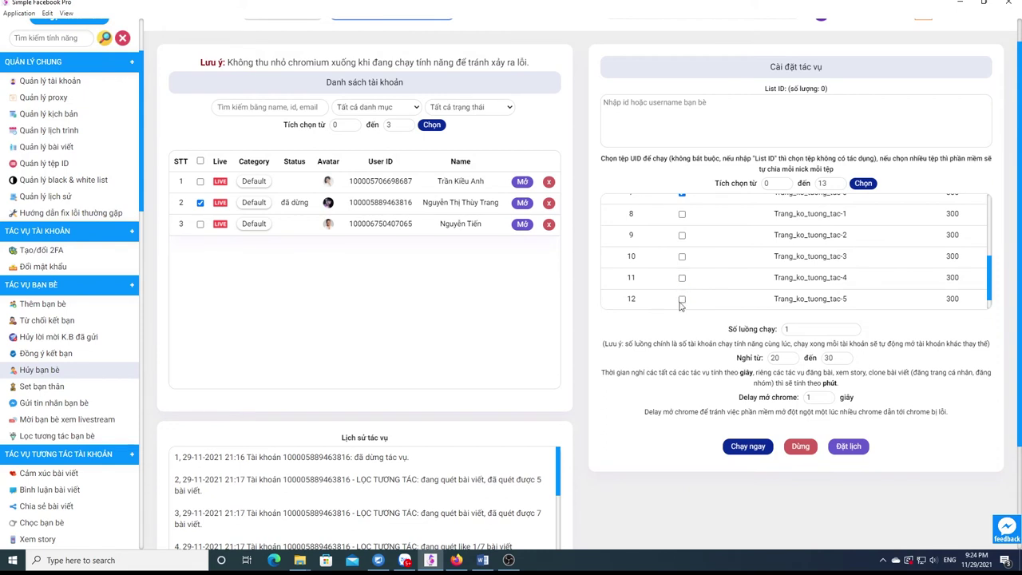
scroll(681, 303, up, 4)
scroll(681, 296, down, 3)
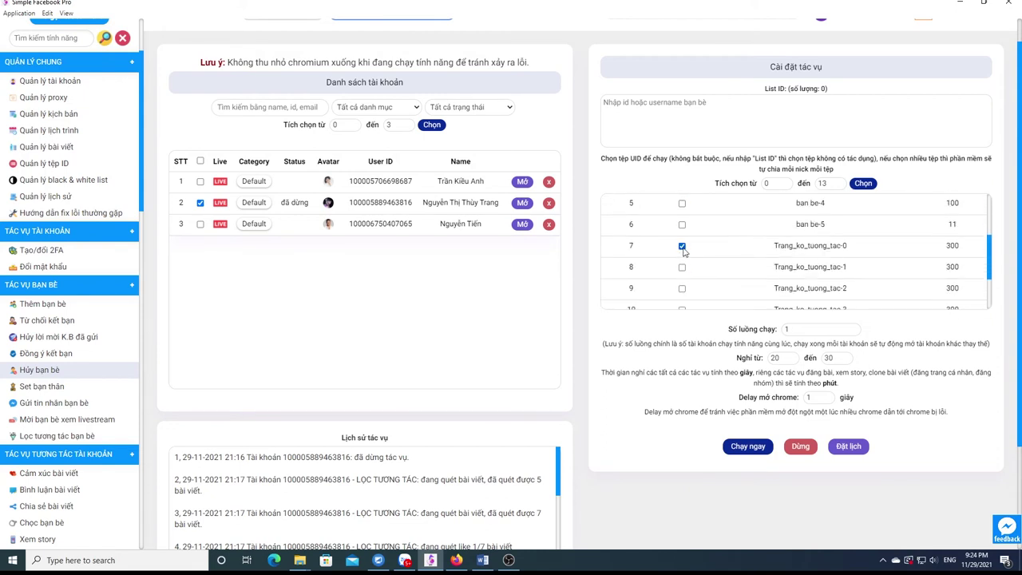
Switch the selected UID file from Trang_ko_tuong_tac-0 to Trang_ko_tuong_tac-1 and set the rest time to 30–60 seconds
click(682, 247)
drag(788, 355, 750, 359)
drag(833, 358, 821, 364)
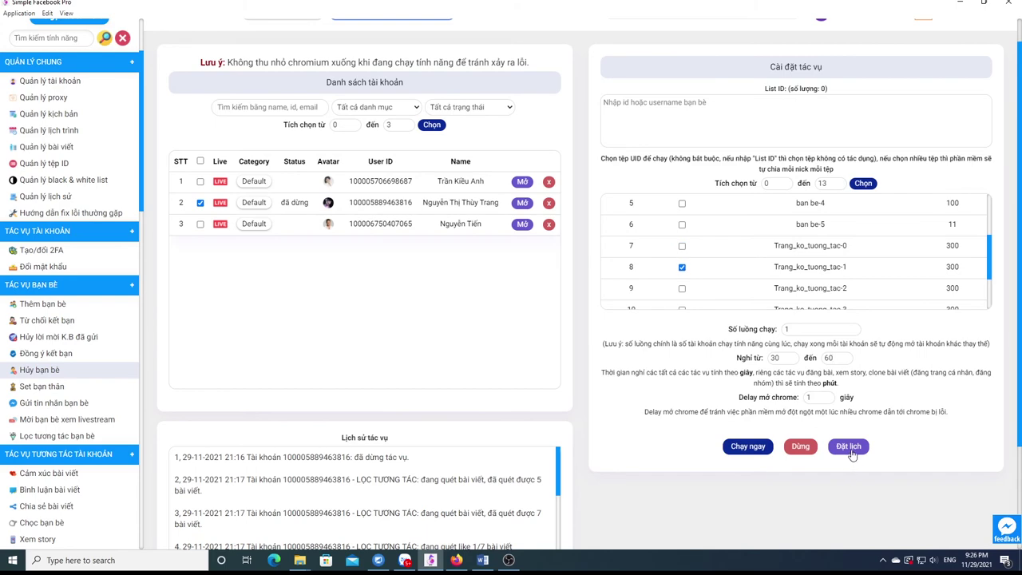
Schedule the automatic unfriending of Trang_ko_tuong_tac-1 for 02-12-2021 at 20:00
click(847, 448)
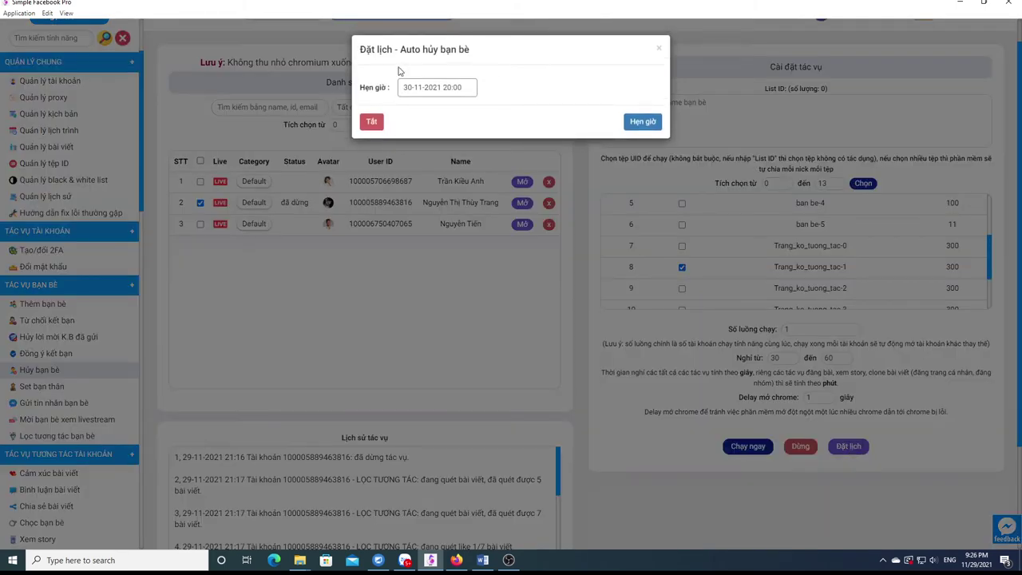
click(424, 83)
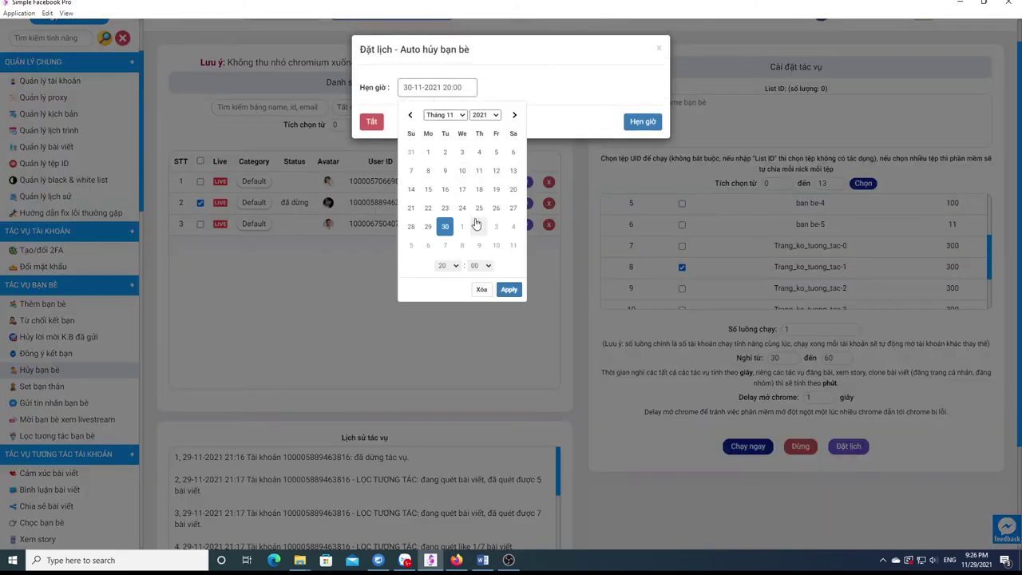
click(462, 116)
click(455, 222)
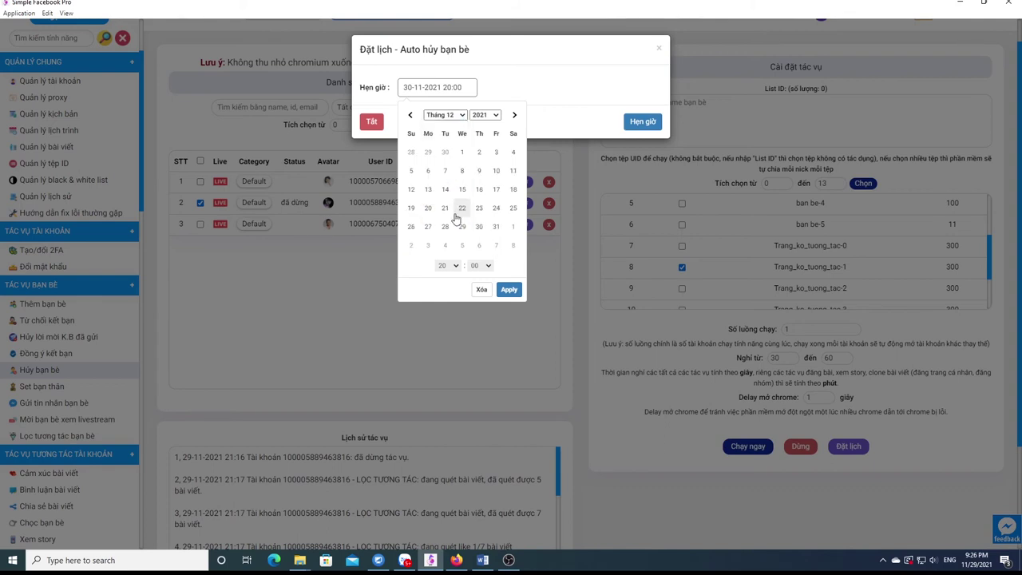
click(480, 153)
click(509, 289)
click(655, 125)
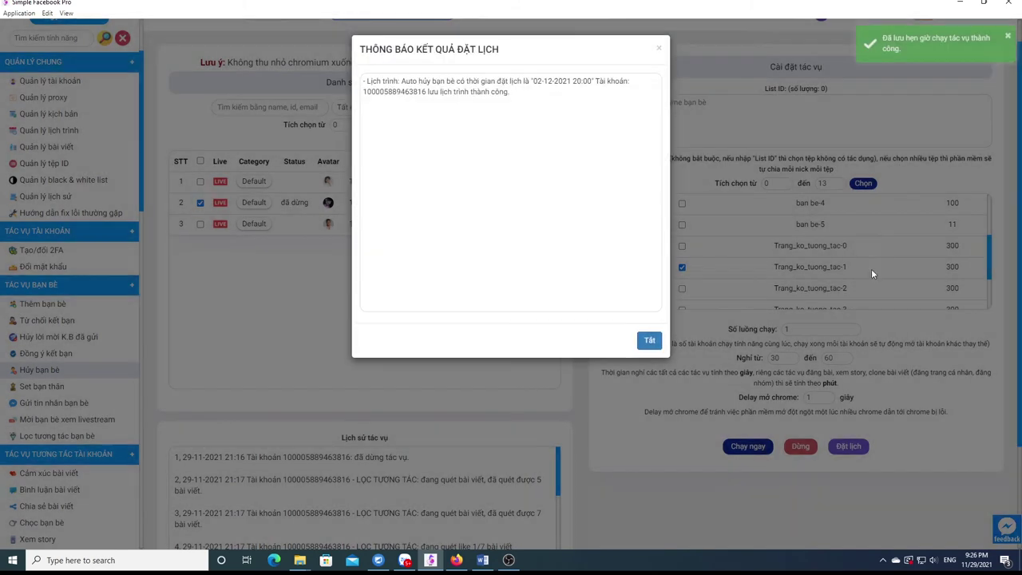
click(647, 338)
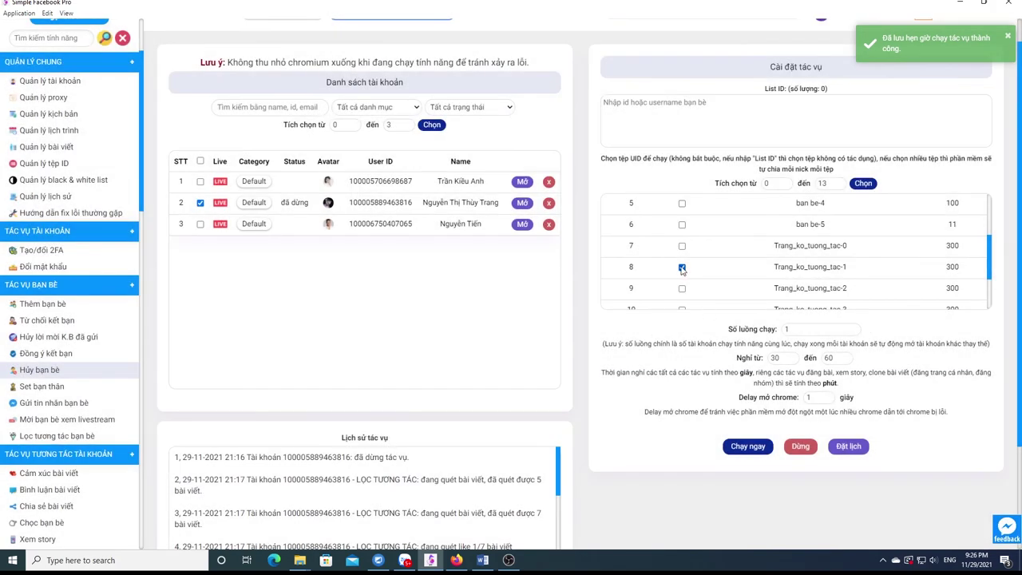
Select Trang_ko_tuong_tac-2 instead of Trang_ko_tuong_tac-1 and schedule its automatic unfriending for 03-12-2021 at 20:00
click(682, 267)
click(682, 289)
scroll(767, 264, down, 2)
scroll(826, 373, up, 2)
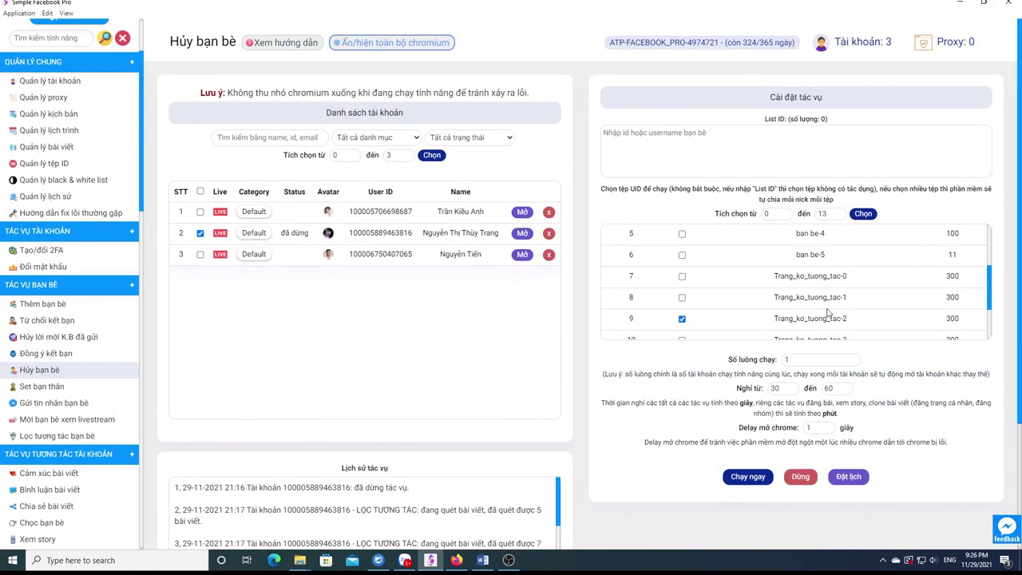
click(849, 476)
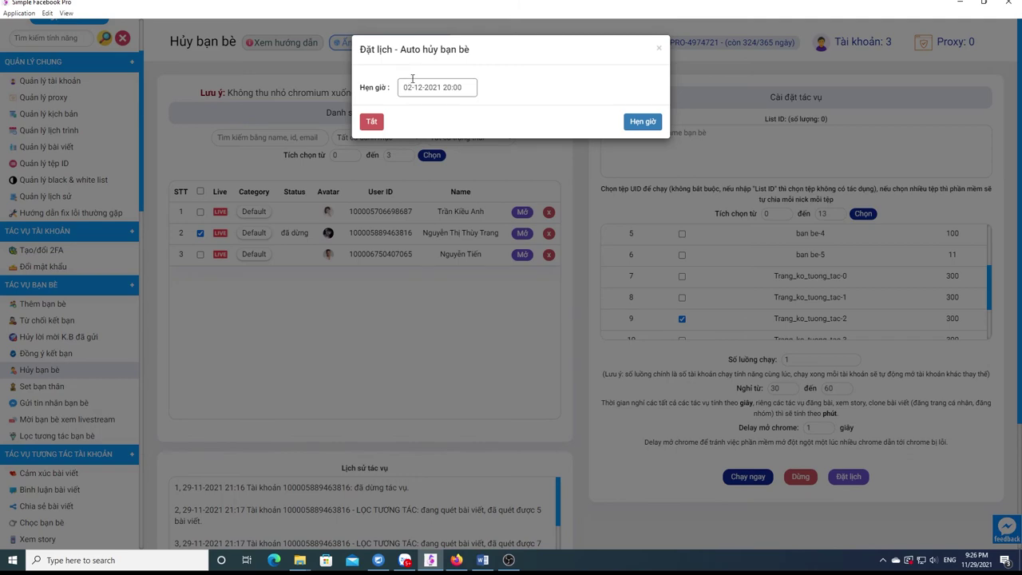
click(413, 86)
click(496, 152)
click(643, 121)
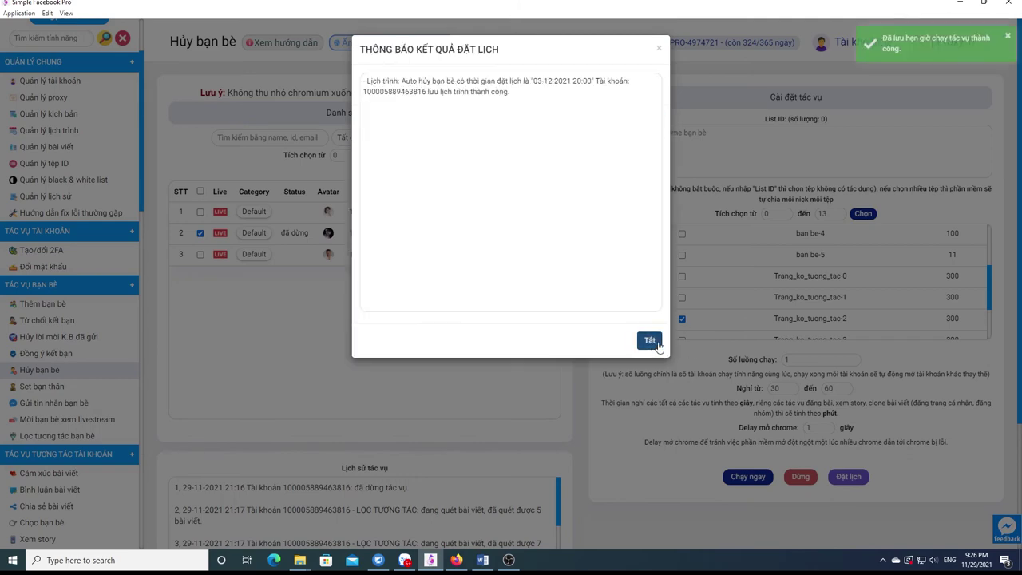
click(649, 341)
Run the unfriending task immediately for Trang_ko_tuong_tac-3 and check its progress in the task history
click(748, 478)
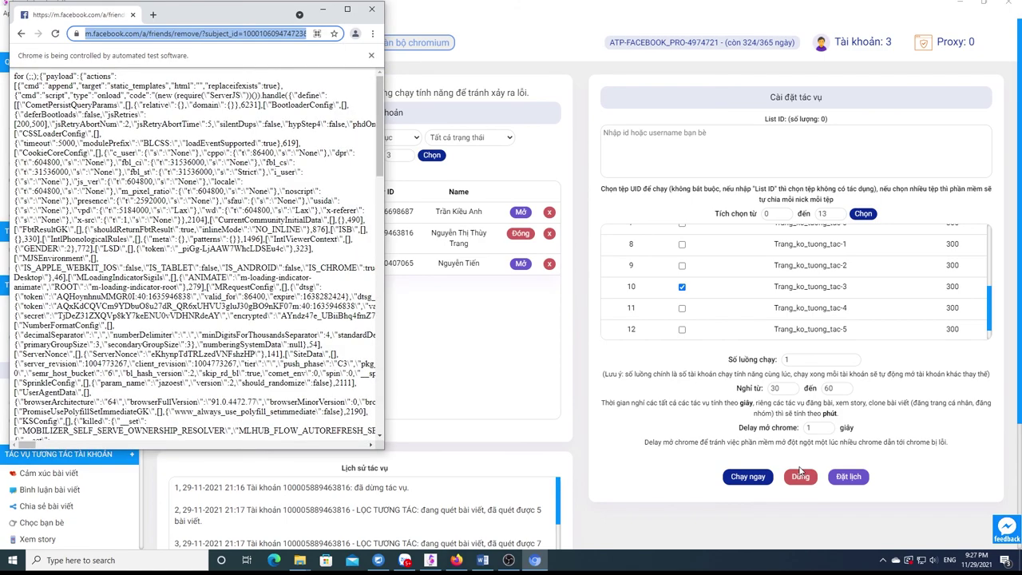
scroll(800, 472, down, 2)
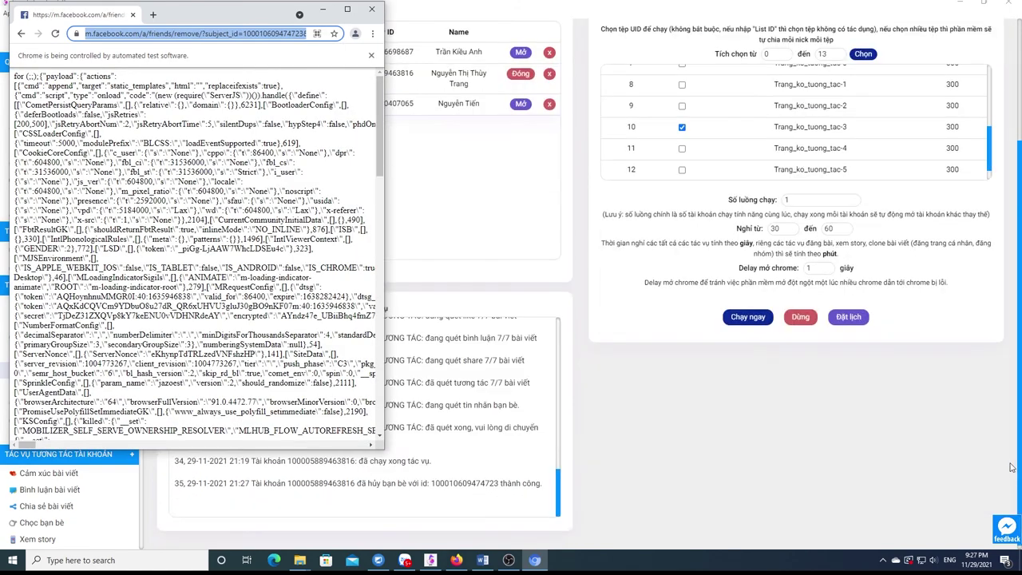
click(533, 562)
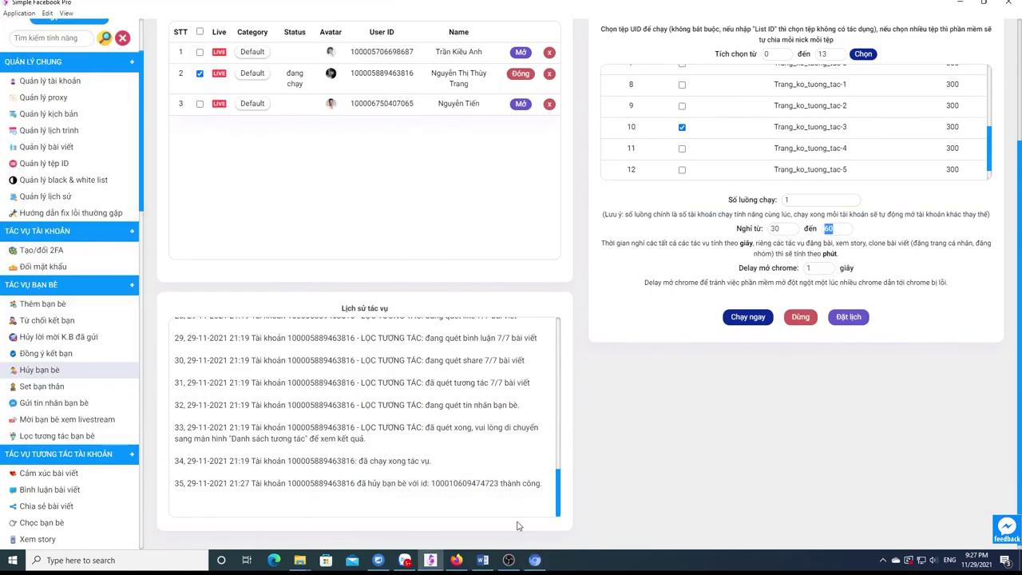